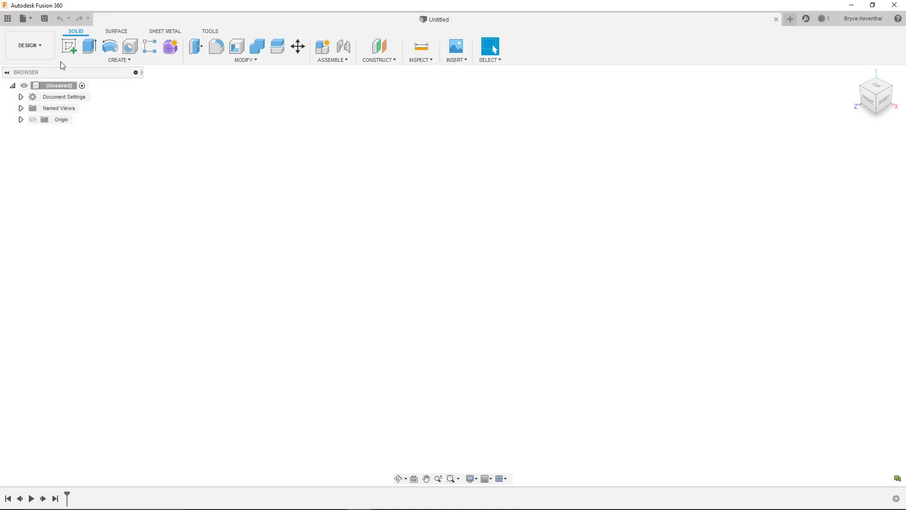
- Open the Study_Table.SLDPRT SolidWorks part from the computer's Downloads
{"action": "left_click", "coordinate": [25, 18]}
{"action": "left_click", "coordinate": [46, 53]}
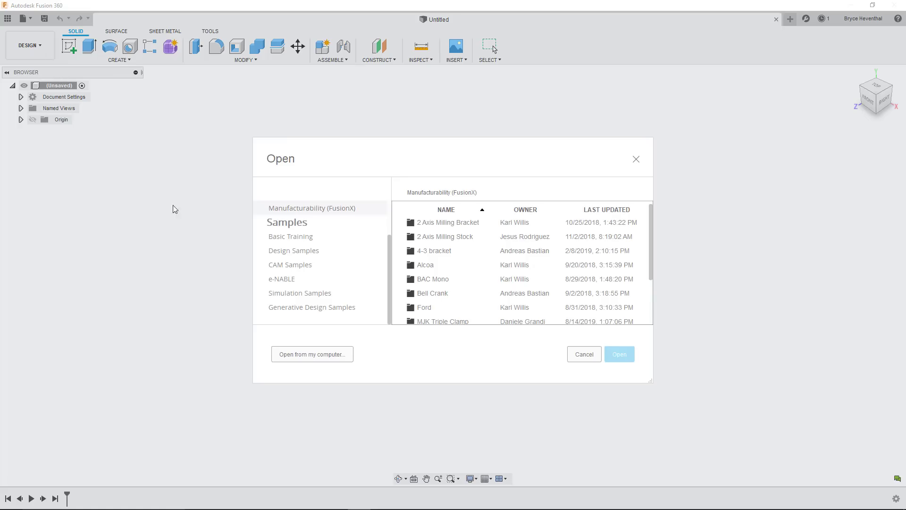
{"action": "left_click", "coordinate": [298, 352]}
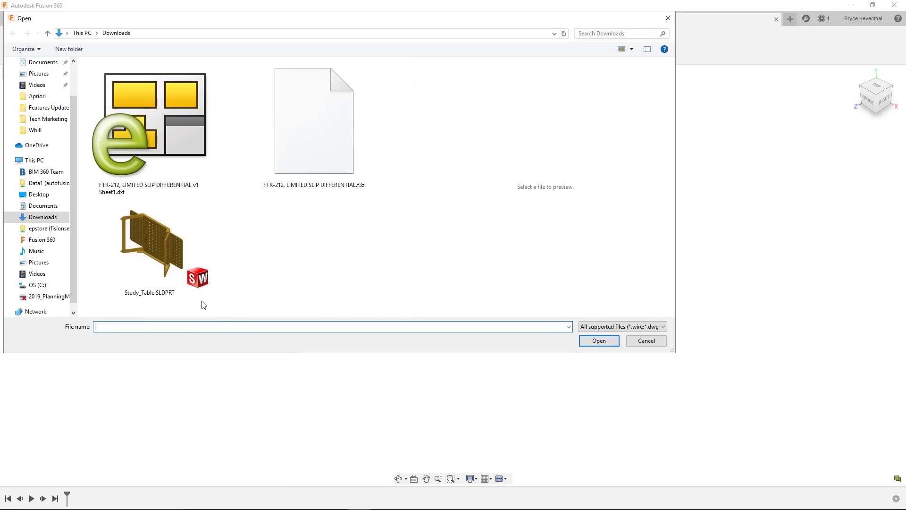
{"action": "left_click", "coordinate": [193, 296]}
{"action": "double_click", "coordinate": [193, 296]}
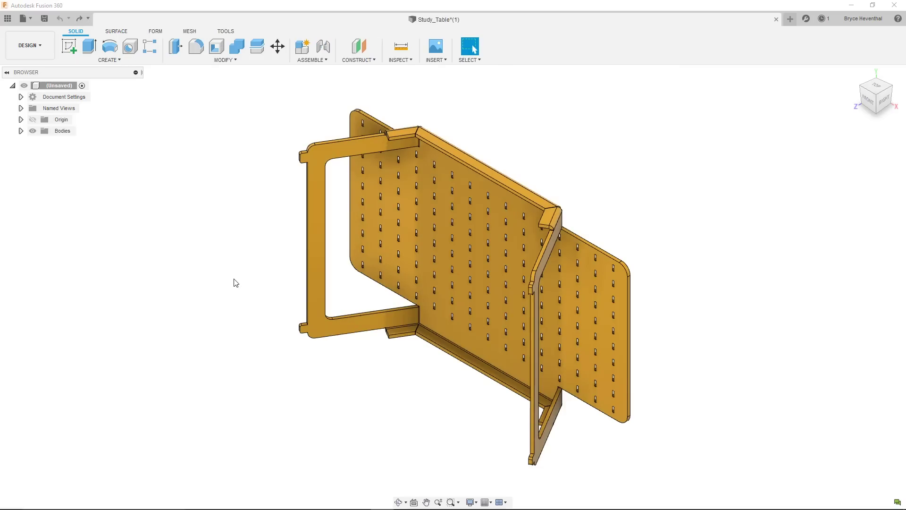
- Turn on Capture Design History for the root component containing Body1
{"action": "left_click", "coordinate": [21, 131]}
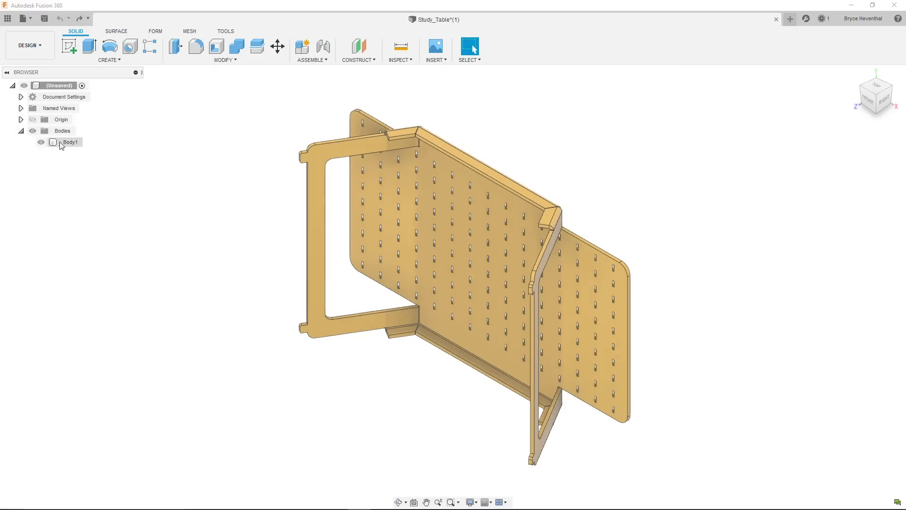
{"action": "right_click", "coordinate": [61, 87]}
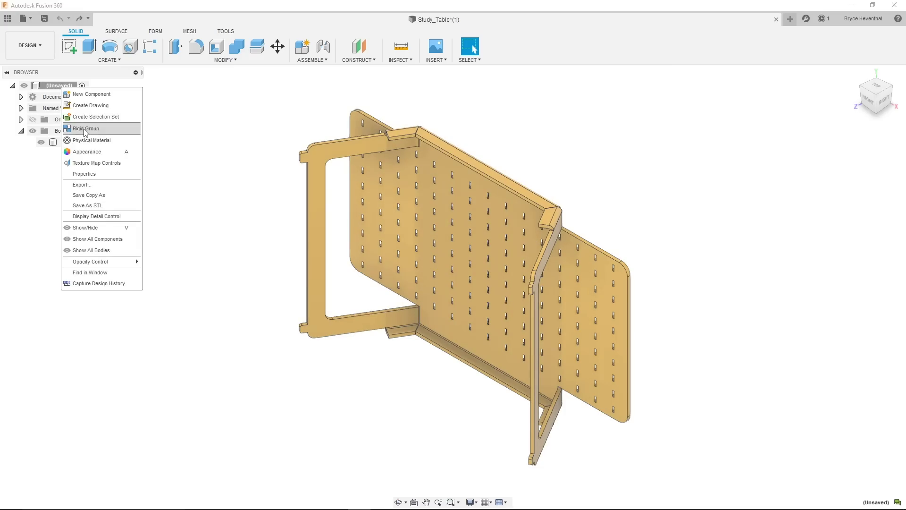
{"action": "left_click", "coordinate": [98, 283]}
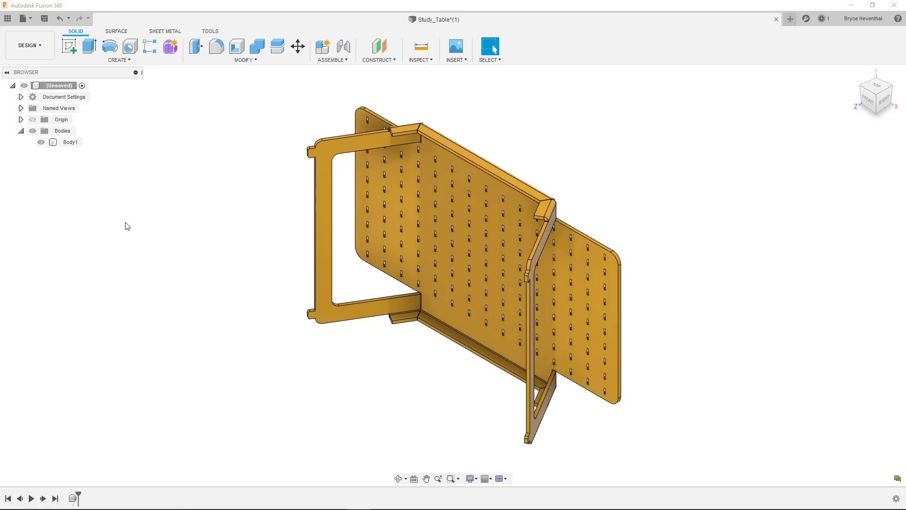
- Convert Body1 to Aluminum (mm) sheet metal using the large panel face
{"action": "left_click", "coordinate": [162, 32]}
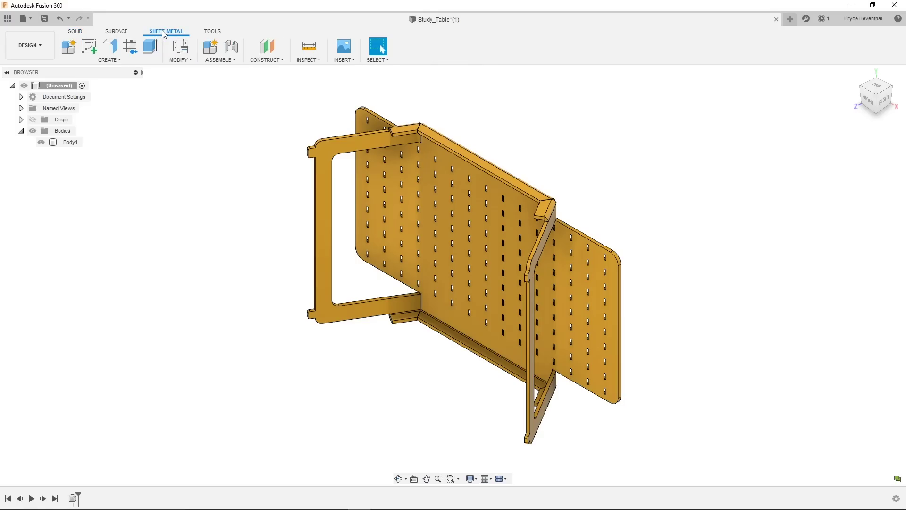
{"action": "left_click", "coordinate": [109, 60]}
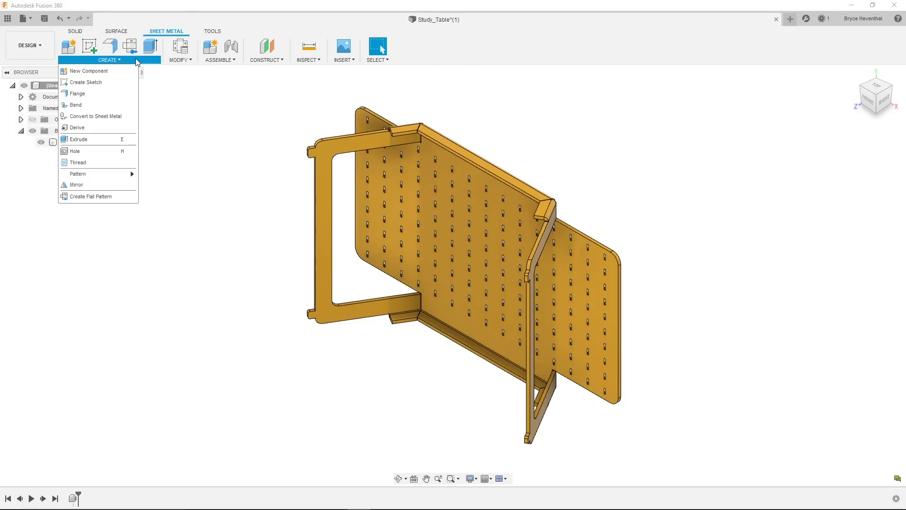
{"action": "left_click", "coordinate": [119, 117]}
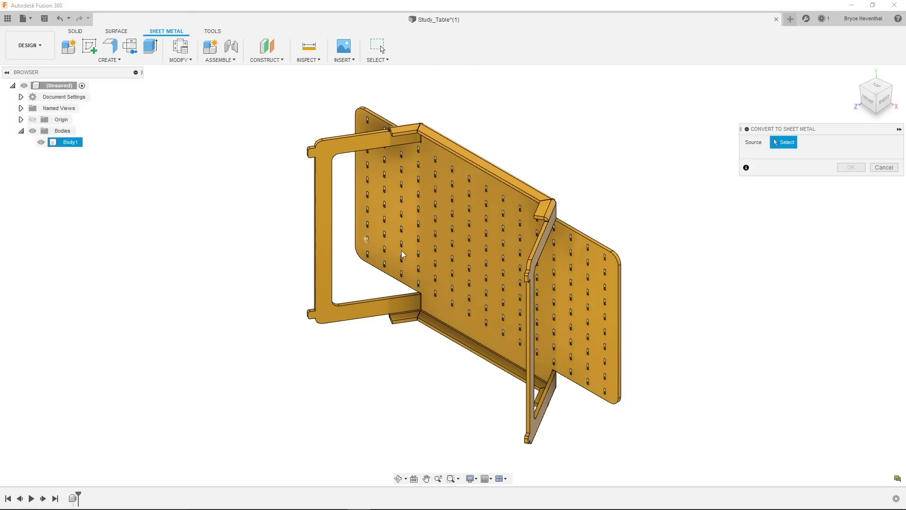
{"action": "left_click", "coordinate": [458, 259]}
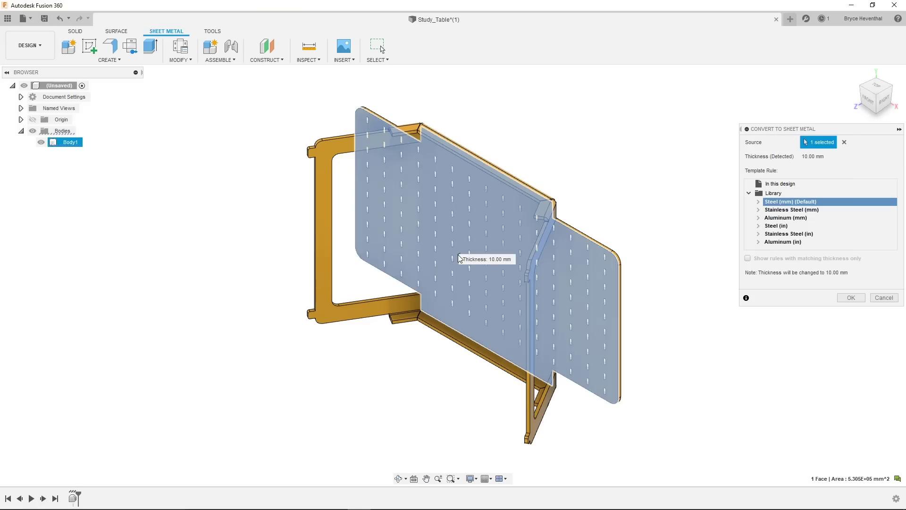
{"action": "left_click", "coordinate": [778, 218]}
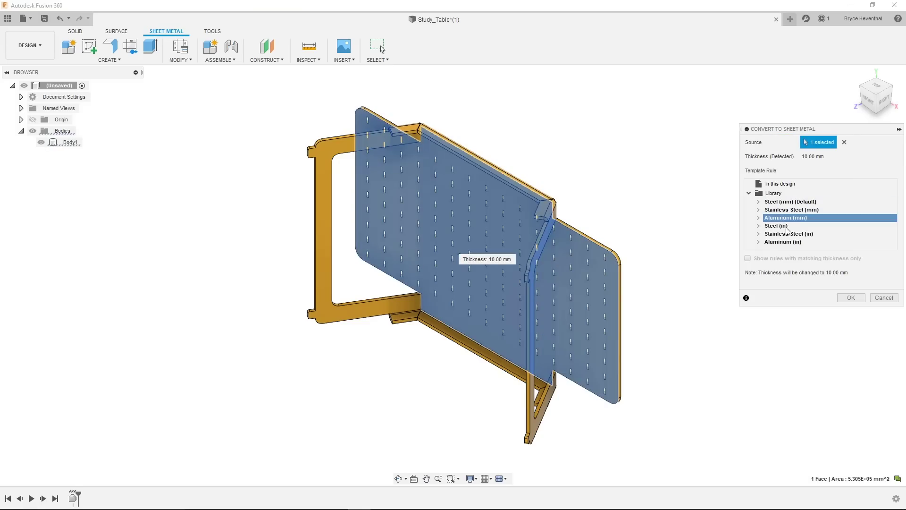
{"action": "left_click", "coordinate": [851, 298]}
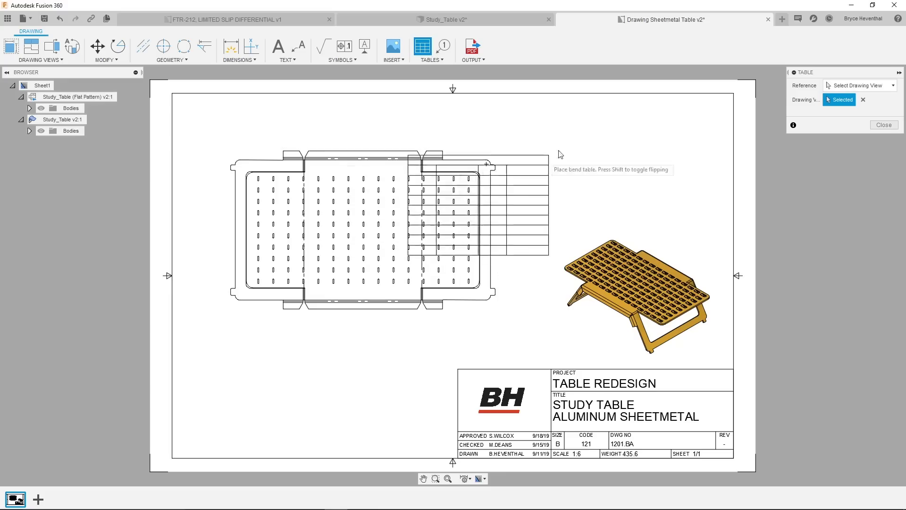
- Place the bend table beside the flat pattern on the drawing sheet
{"action": "left_click", "coordinate": [779, 97]}
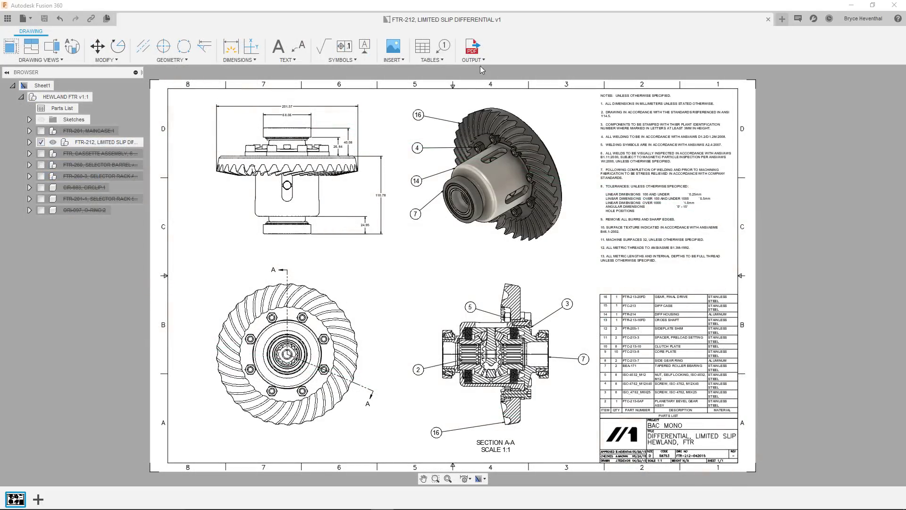
- Export the differential drawing as a Simplified DWG
{"action": "left_click", "coordinate": [483, 61]}
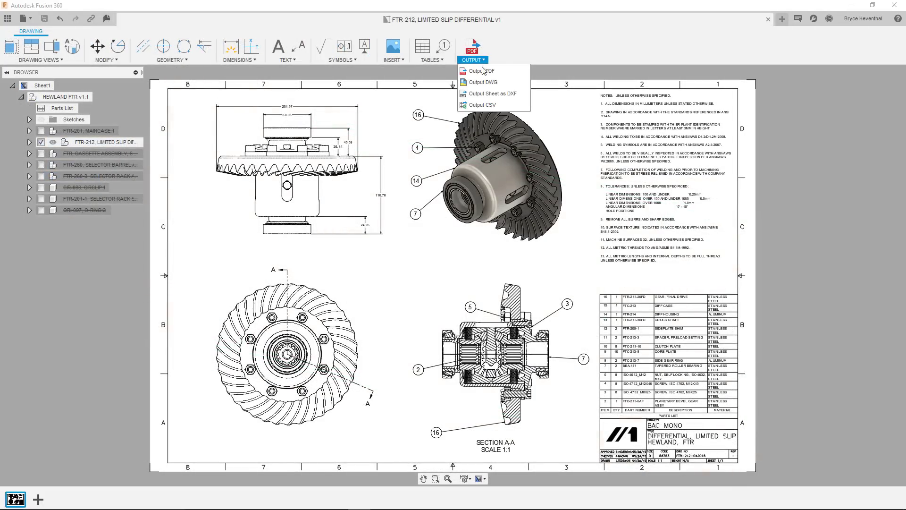
{"action": "left_click", "coordinate": [483, 82]}
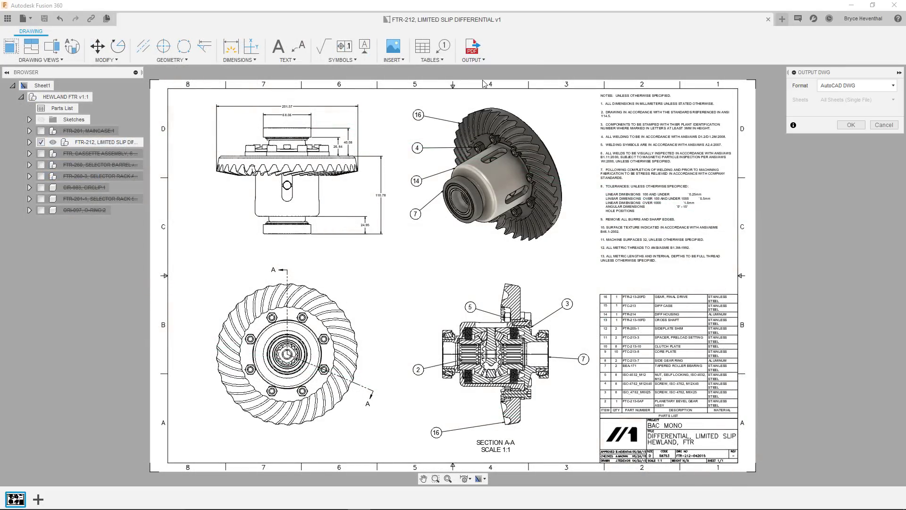
{"action": "left_click", "coordinate": [834, 84]}
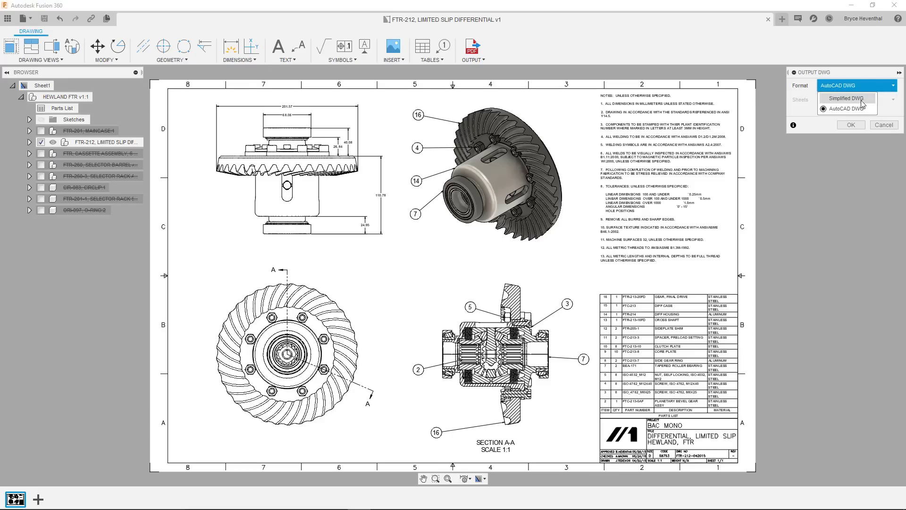
{"action": "left_click", "coordinate": [846, 98]}
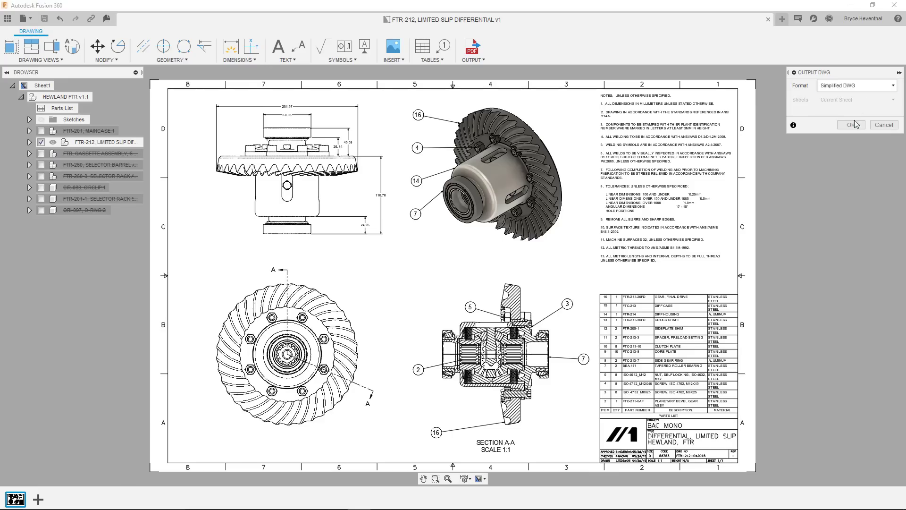
{"action": "left_click", "coordinate": [854, 125]}
- Export the sheet as a DXF saved to Downloads
{"action": "left_click", "coordinate": [472, 60]}
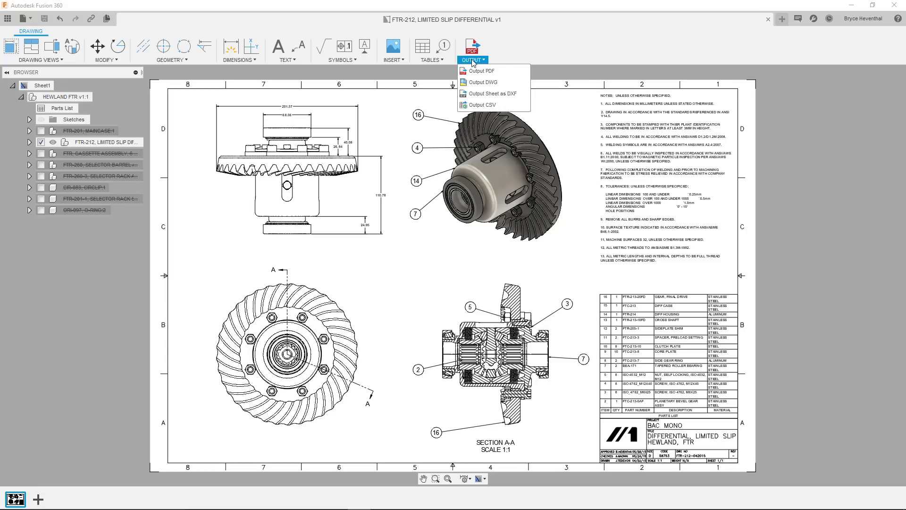
{"action": "left_click", "coordinate": [483, 95]}
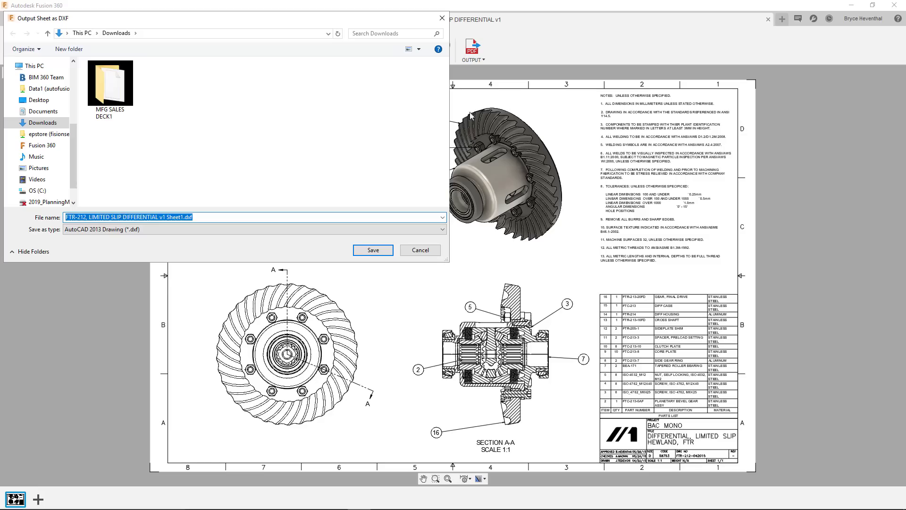
{"action": "left_click", "coordinate": [384, 254]}
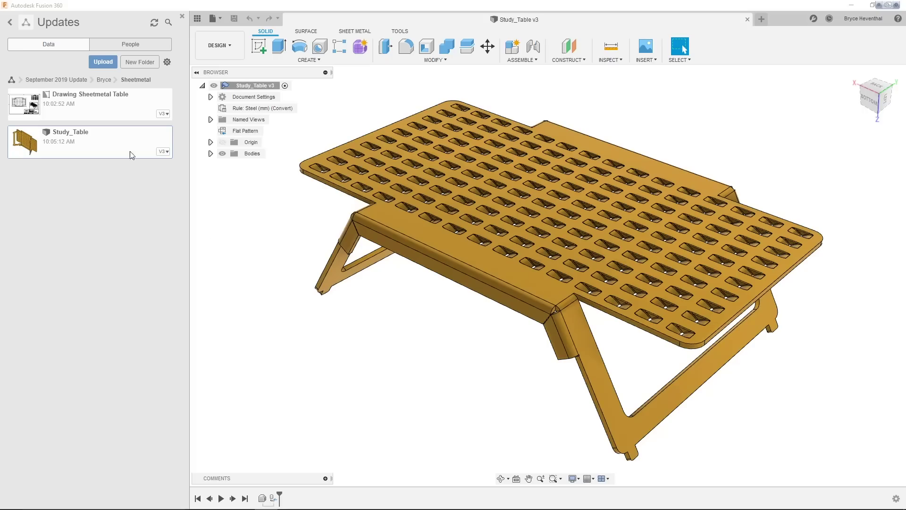
- Create and copy a public share link for the Study_Table design
{"action": "right_click", "coordinate": [126, 150]}
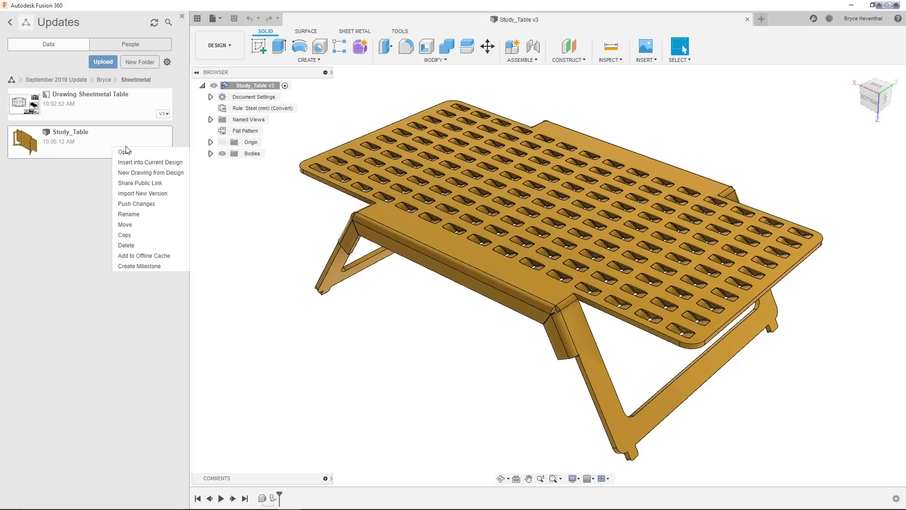
{"action": "left_click", "coordinate": [135, 183]}
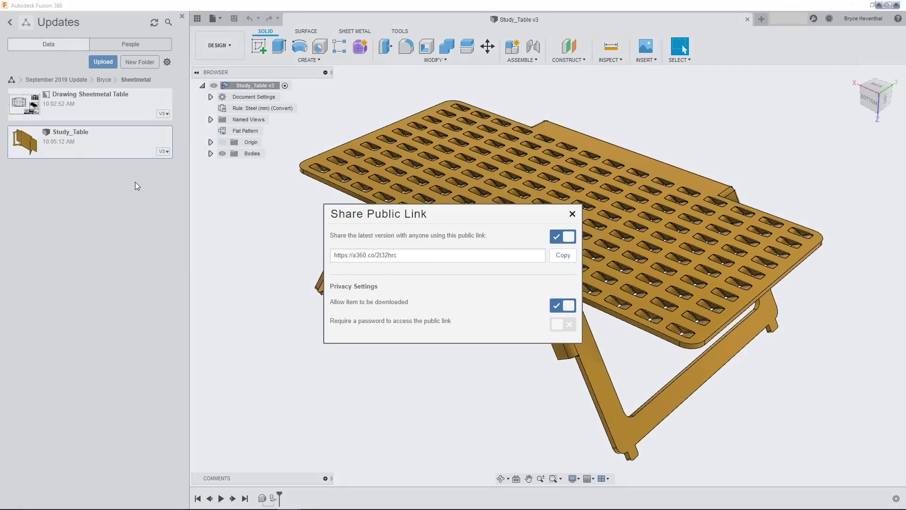
{"action": "left_click", "coordinate": [563, 256]}
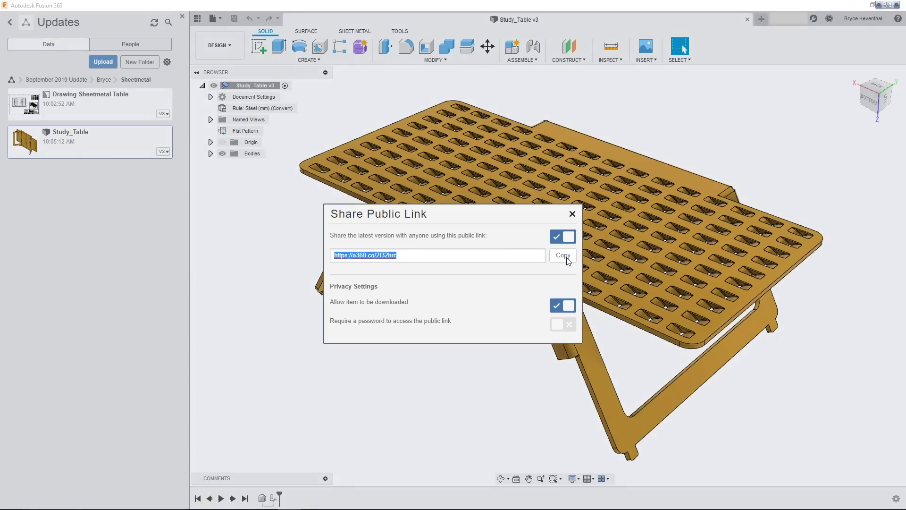
{"action": "left_click", "coordinate": [463, 488]}
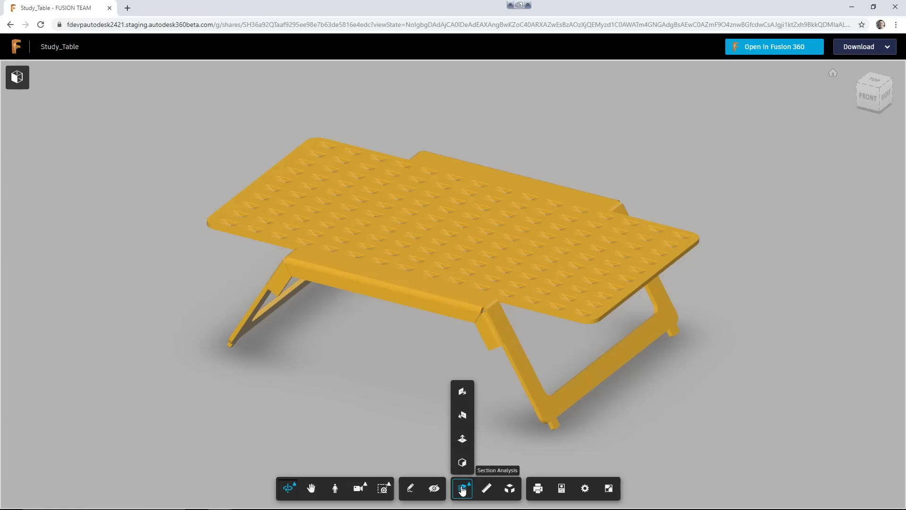
- Cut the table with a section plane, rotate it, then remove the section
{"action": "left_click", "coordinate": [462, 415]}
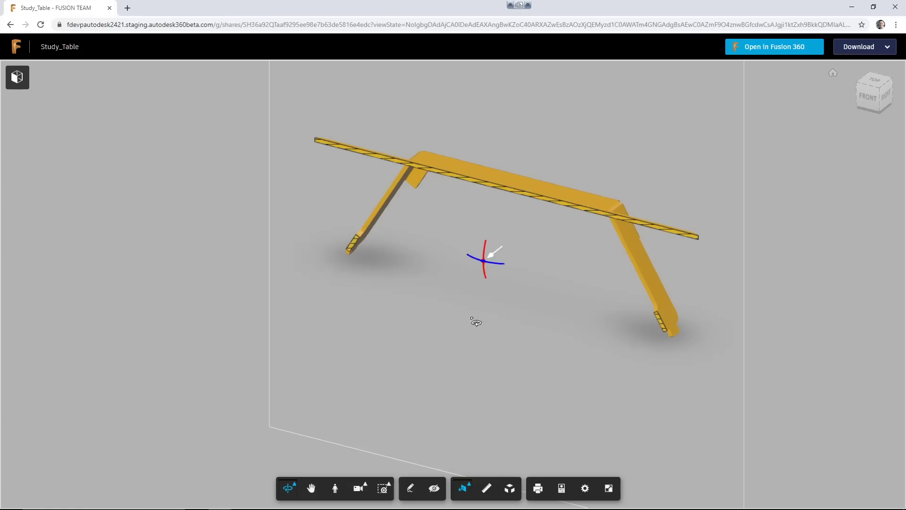
{"action": "left_click_drag", "start_coordinate": [499, 258], "coordinate": [429, 306]}
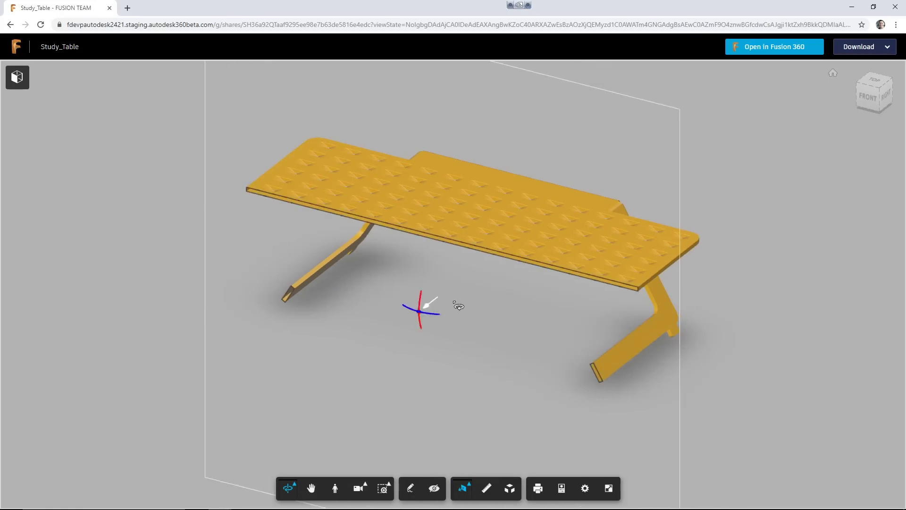
{"action": "left_click", "coordinate": [463, 487]}
- Measure a 625 mm distance between two table points, then open the design in Fusion 360
{"action": "left_click", "coordinate": [486, 489]}
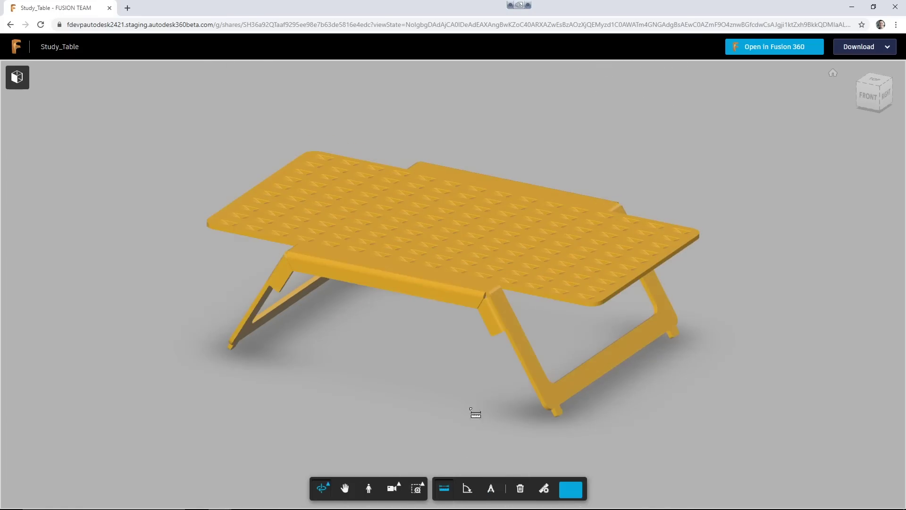
{"action": "left_click_drag", "start_coordinate": [449, 299], "coordinate": [264, 265]}
{"action": "left_click", "coordinate": [293, 235]}
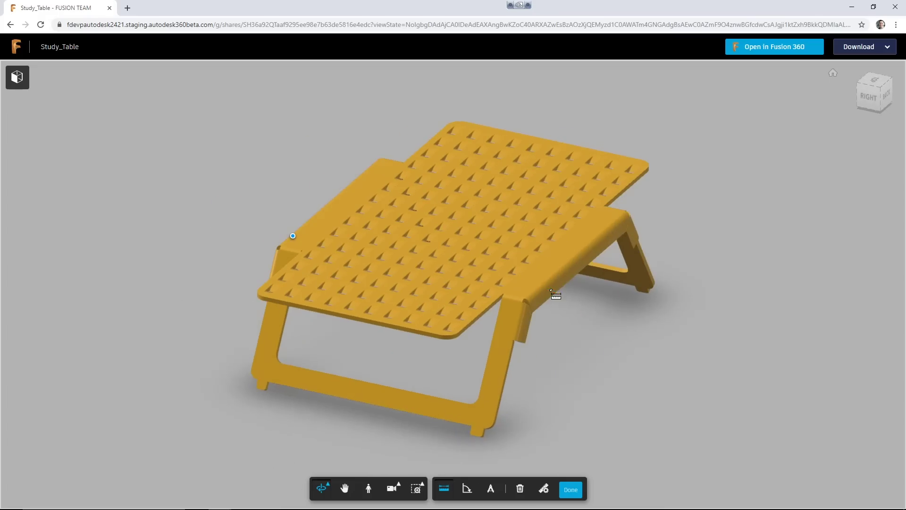
{"action": "left_click", "coordinate": [546, 291]}
{"action": "left_click", "coordinate": [571, 490]}
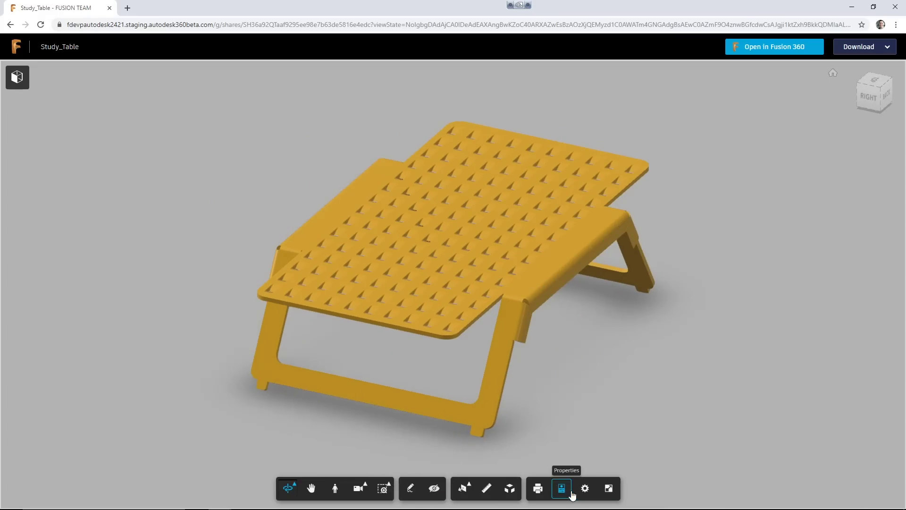
{"action": "left_click", "coordinate": [772, 49]}
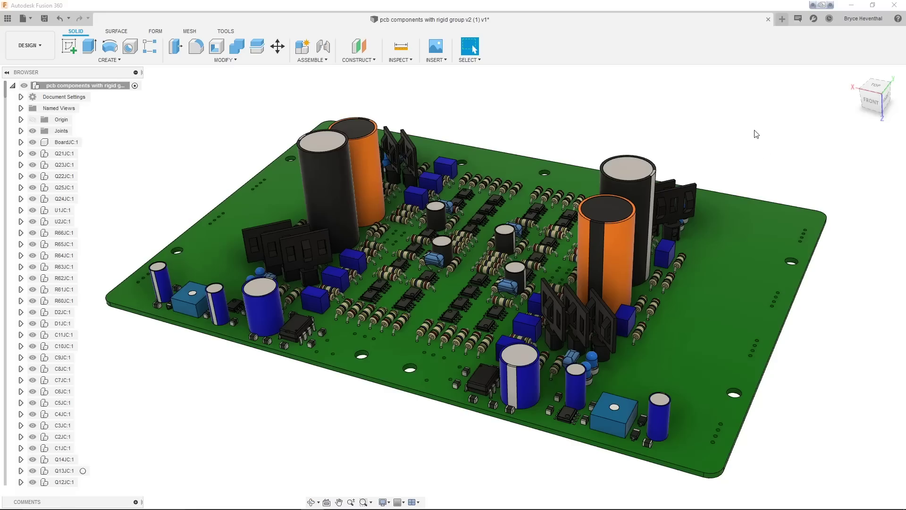
{"action": "right_click", "coordinate": [754, 134]}
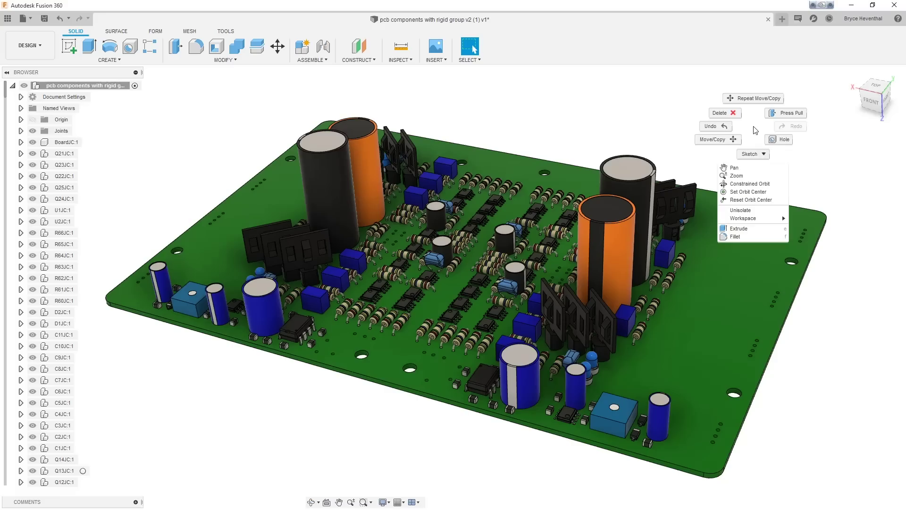
- Move the tall black and orange capacitors as components by about 16.127 mm X, 14.415 mm Y
{"action": "left_click", "coordinate": [731, 144]}
{"action": "left_click", "coordinate": [859, 142]}
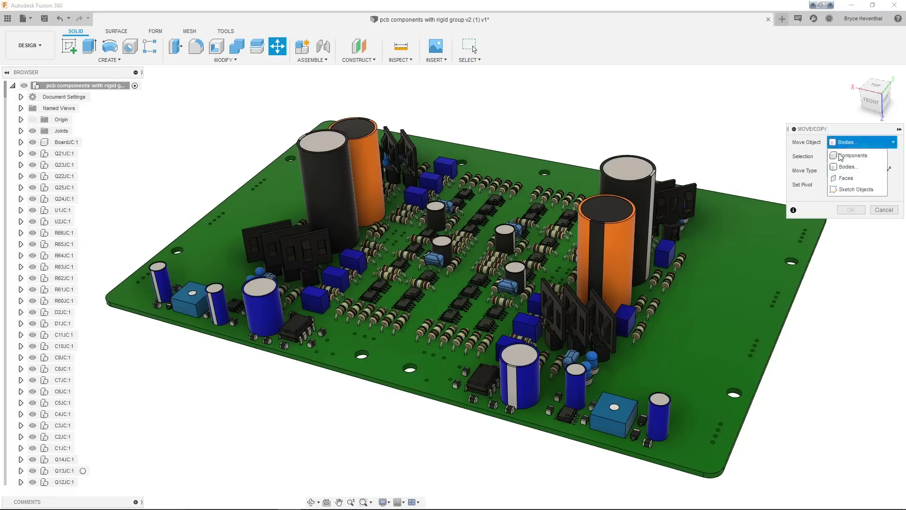
{"action": "left_click", "coordinate": [842, 153]}
{"action": "left_click", "coordinate": [641, 231]}
{"action": "left_click", "coordinate": [622, 253]}
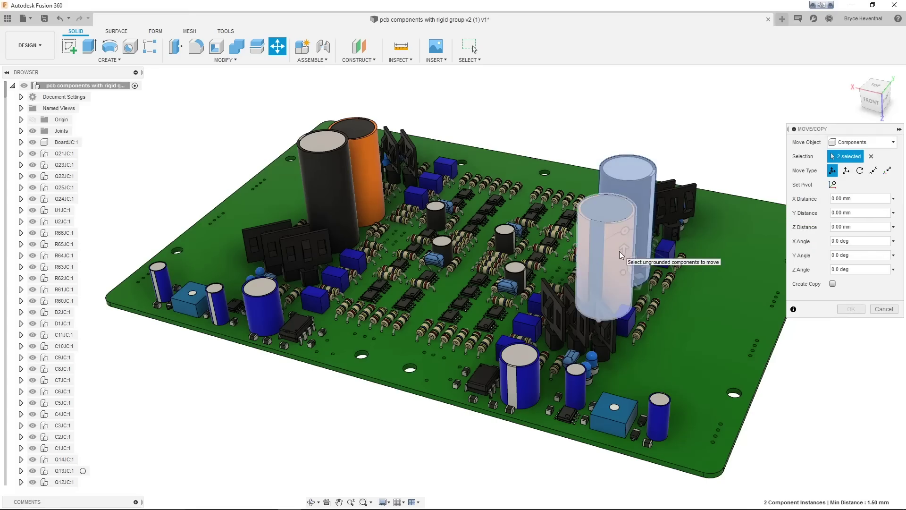
{"action": "left_click_drag", "start_coordinate": [666, 280], "coordinate": [761, 301]}
{"action": "left_click", "coordinate": [851, 308]}
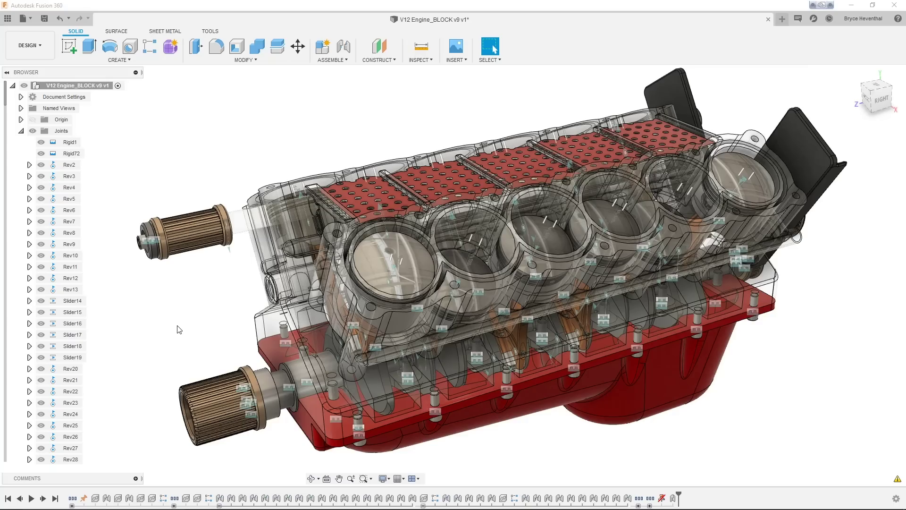
- Edit the Rigid1 joint so its motion type is Revolute about the Z axis
{"action": "right_click", "coordinate": [288, 387]}
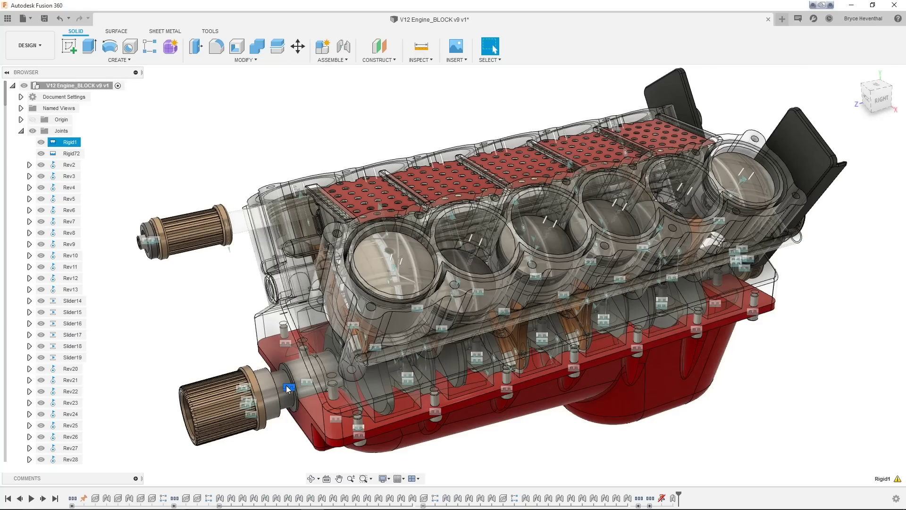
{"action": "left_click", "coordinate": [287, 438]}
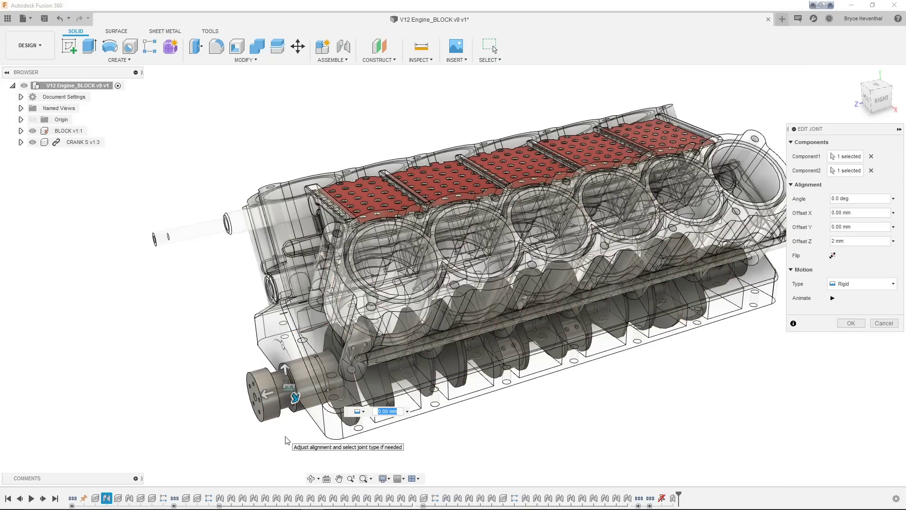
{"action": "left_click", "coordinate": [859, 280]}
{"action": "left_click", "coordinate": [857, 303]}
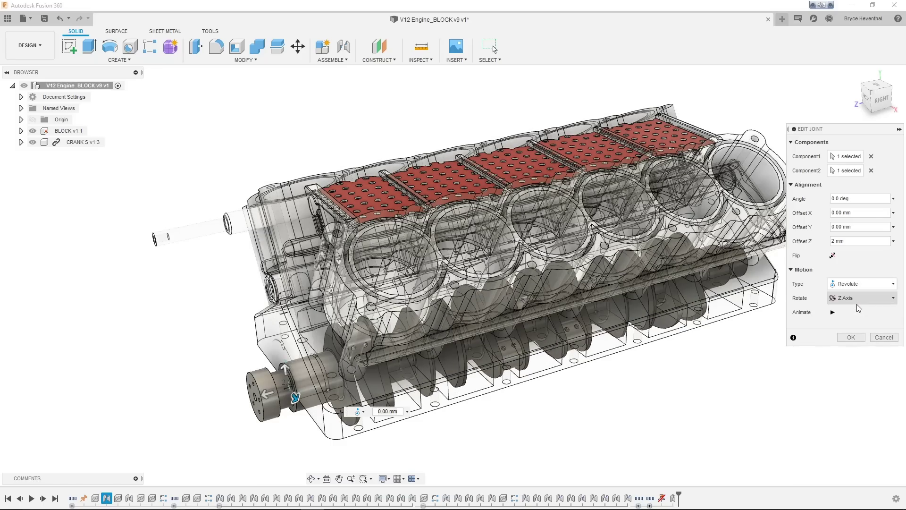
{"action": "left_click", "coordinate": [851, 338]}
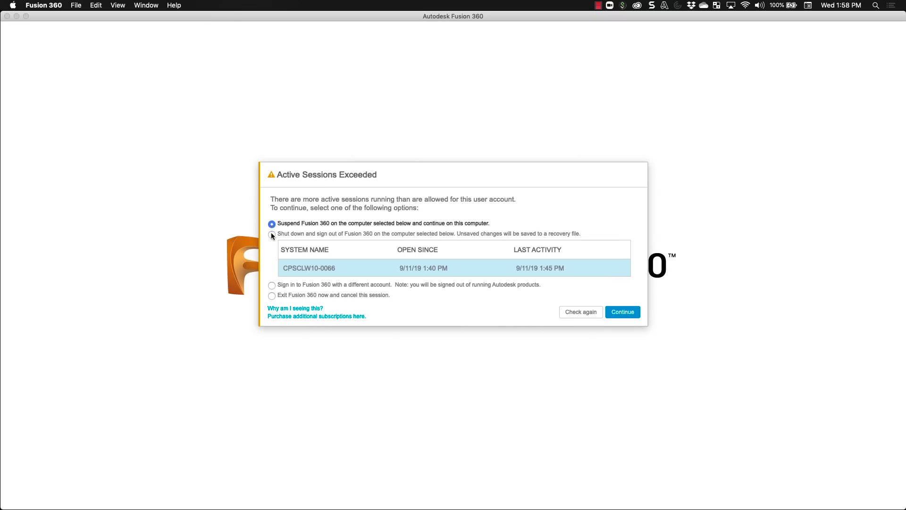
- Try the shut-down-other-session and different-account options, ending on Exit Fusion 360 now
{"action": "left_click", "coordinate": [271, 235]}
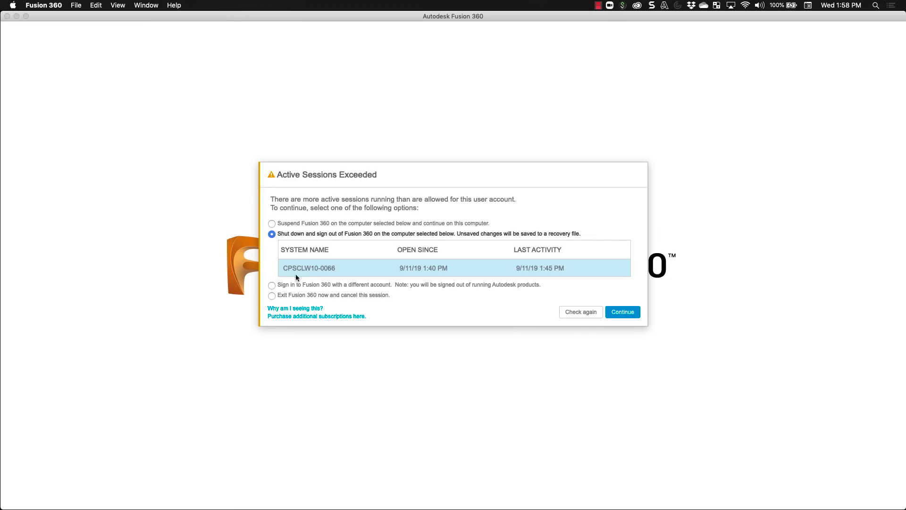
{"action": "left_click", "coordinate": [272, 286]}
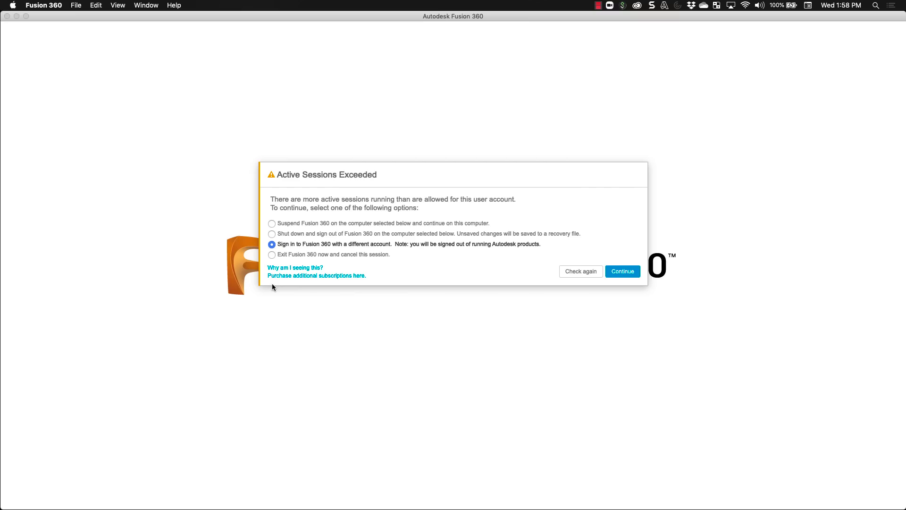
{"action": "left_click", "coordinate": [272, 256]}
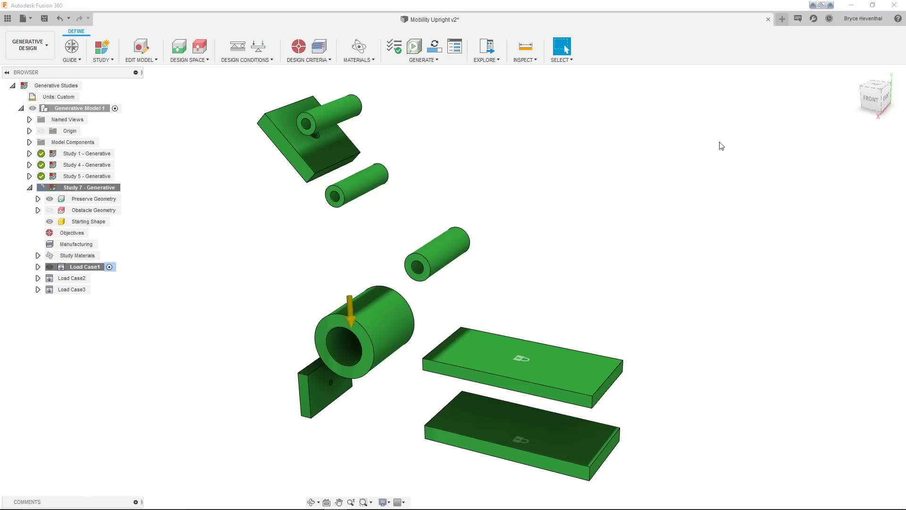
- Tick Advanced Physics under Preferences > Preview, apply, and close Preferences
{"action": "left_click", "coordinate": [862, 20]}
{"action": "left_click", "coordinate": [860, 44]}
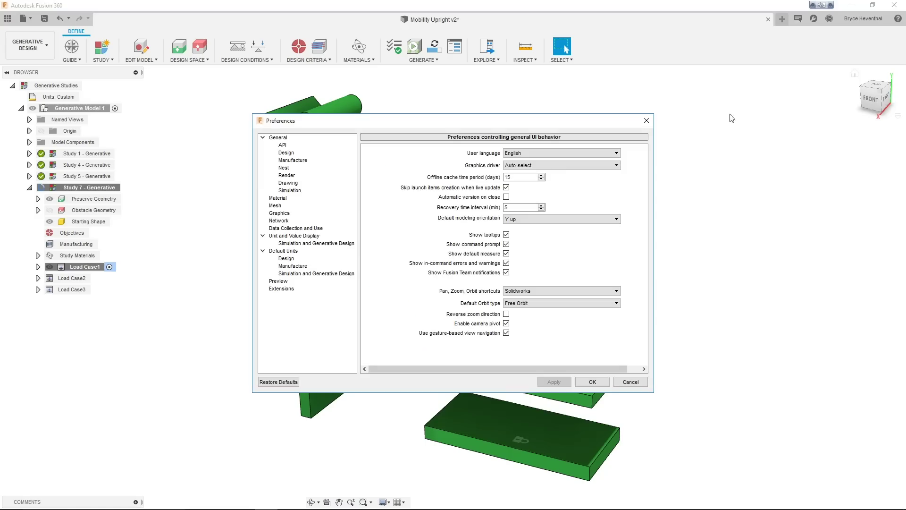
{"action": "left_click", "coordinate": [279, 281]}
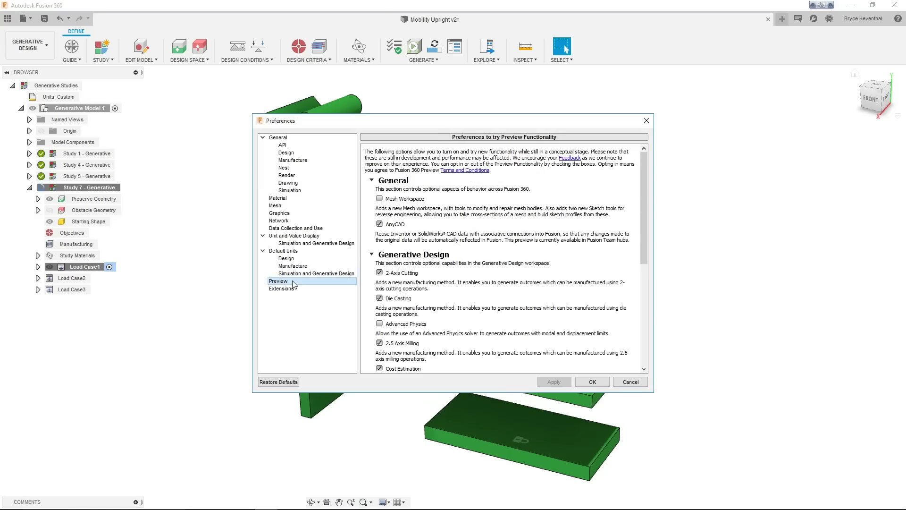
{"action": "left_click", "coordinate": [379, 324]}
{"action": "left_click", "coordinate": [554, 381]}
{"action": "left_click", "coordinate": [590, 383]}
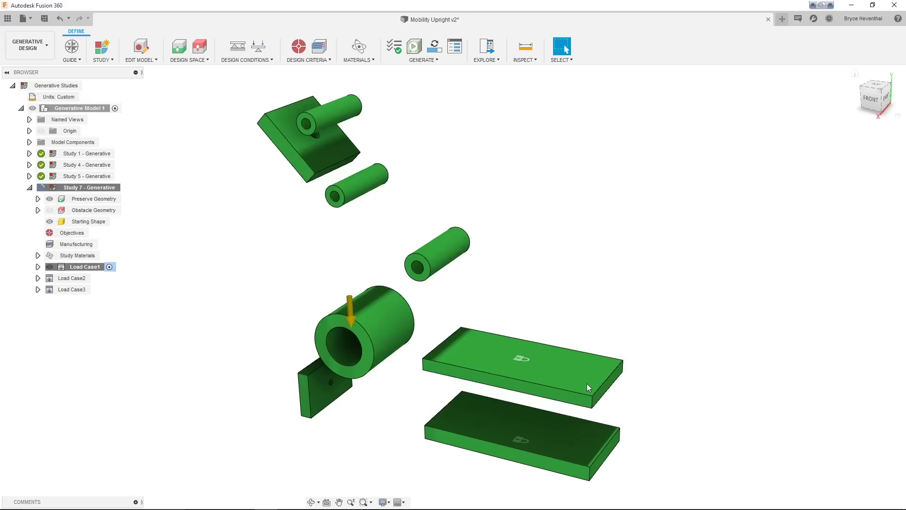
- Add a Modal Frequency objective with a 35 Hz minimum first-mode frequency
{"action": "left_click", "coordinate": [299, 46]}
{"action": "left_click", "coordinate": [825, 218]}
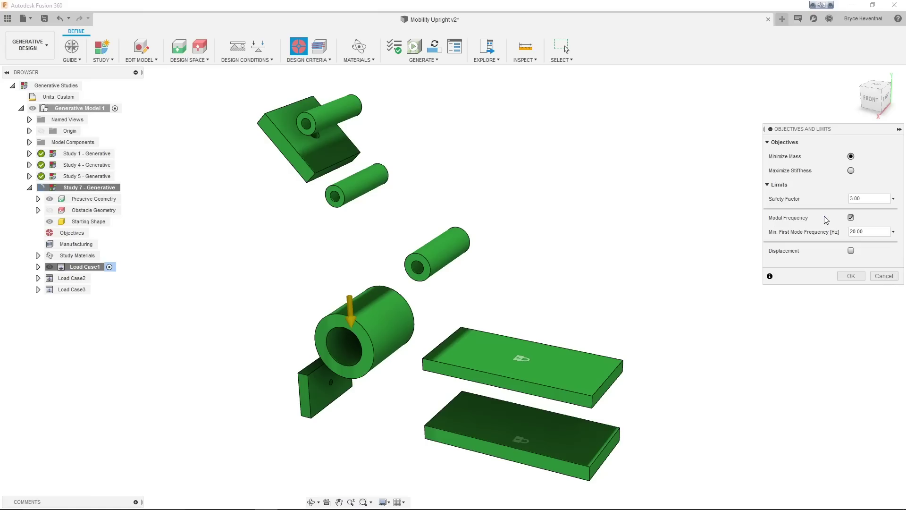
{"action": "double_click", "coordinate": [868, 232]}
{"action": "type", "text": "35"}
- Add a Global displacement limit with maximum Z of 0.5 mm
{"action": "left_click", "coordinate": [851, 250]}
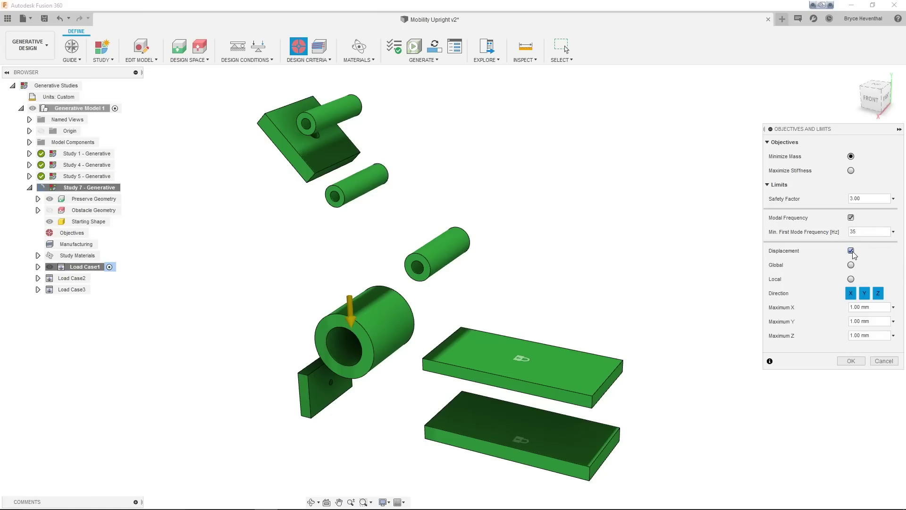
{"action": "left_click", "coordinate": [851, 265]}
{"action": "left_click", "coordinate": [872, 336]}
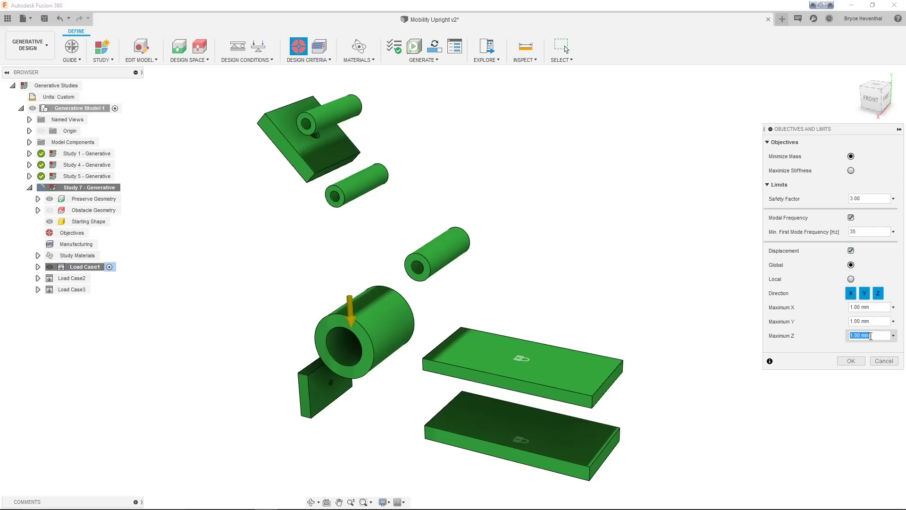
{"action": "type", "text": ".5"}
- Open Study 7 Outcome 7 from the outcomes gallery and orbit its model
{"action": "left_click", "coordinate": [492, 53]}
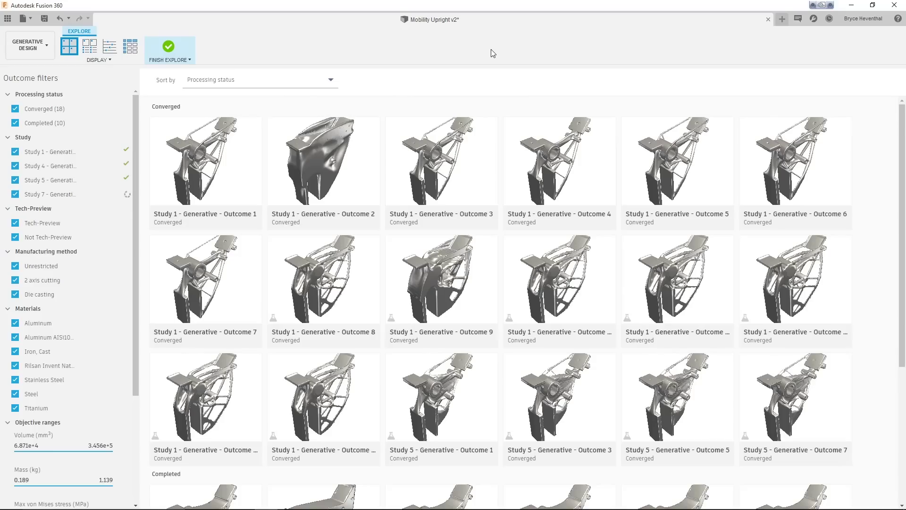
{"action": "scroll", "coordinate": [489, 143], "scroll_direction": "down", "scroll_amount": 1}
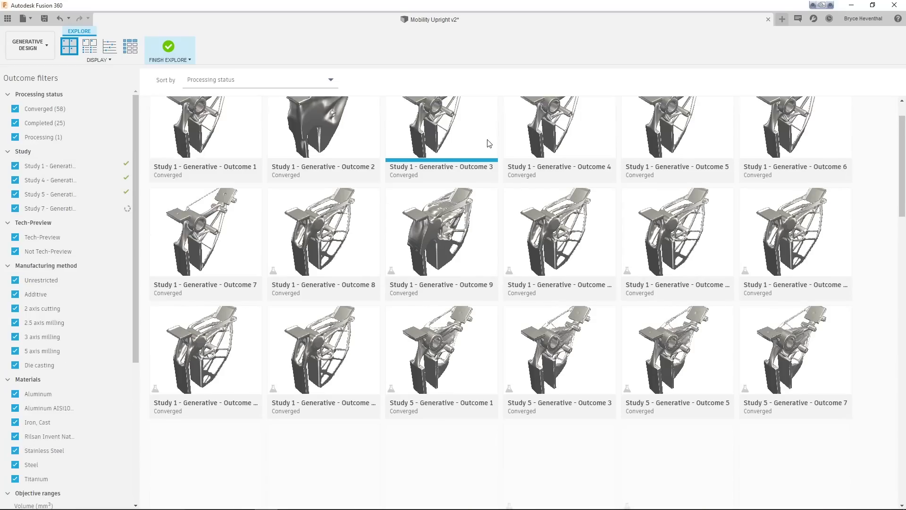
{"action": "scroll", "coordinate": [489, 143], "scroll_direction": "down", "scroll_amount": 1}
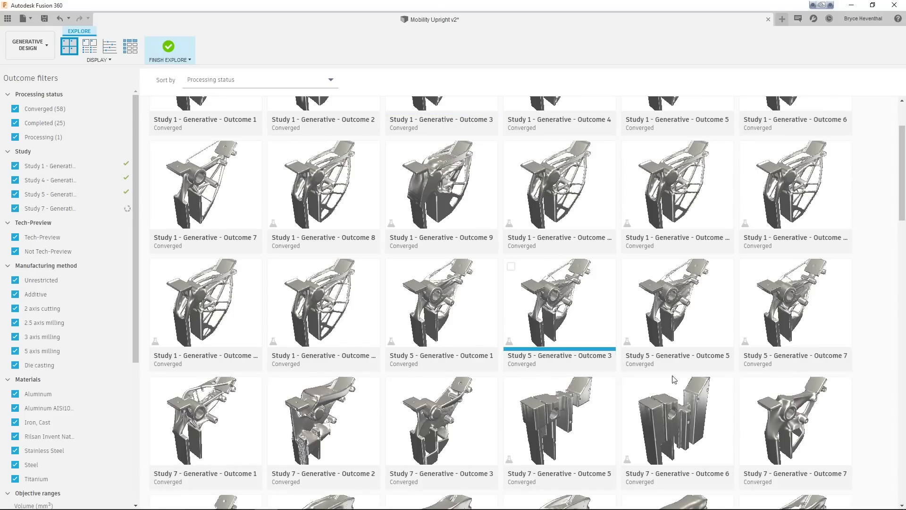
{"action": "double_click", "coordinate": [793, 427]}
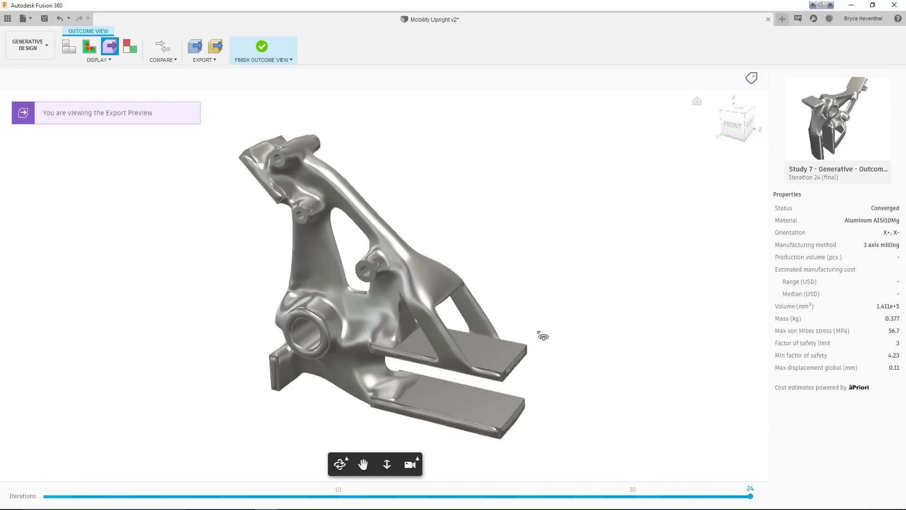
{"action": "middle_click_drag", "start_coordinate": [545, 335], "coordinate": [637, 340], "text": "shift"}
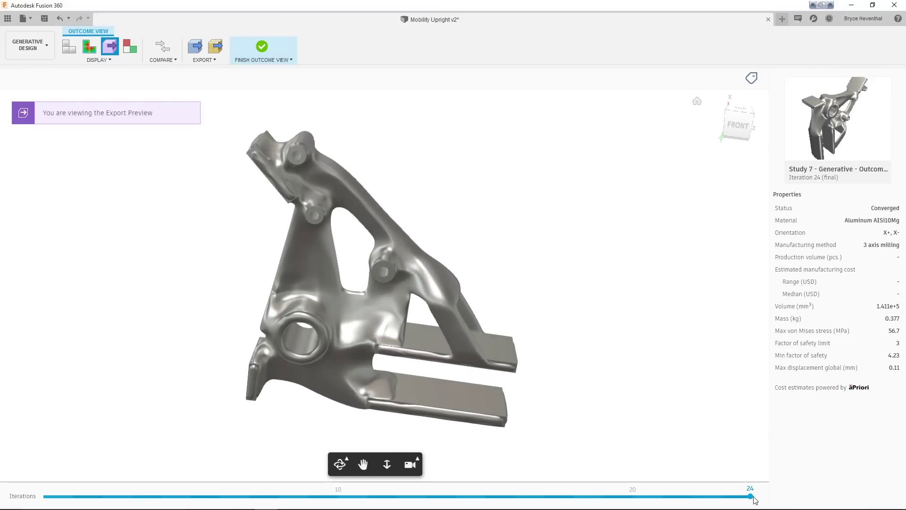
- Go to iteration 19 and tag it with a new 'Prototype Batch' label
{"action": "left_click_drag", "start_coordinate": [751, 496], "coordinate": [613, 494]}
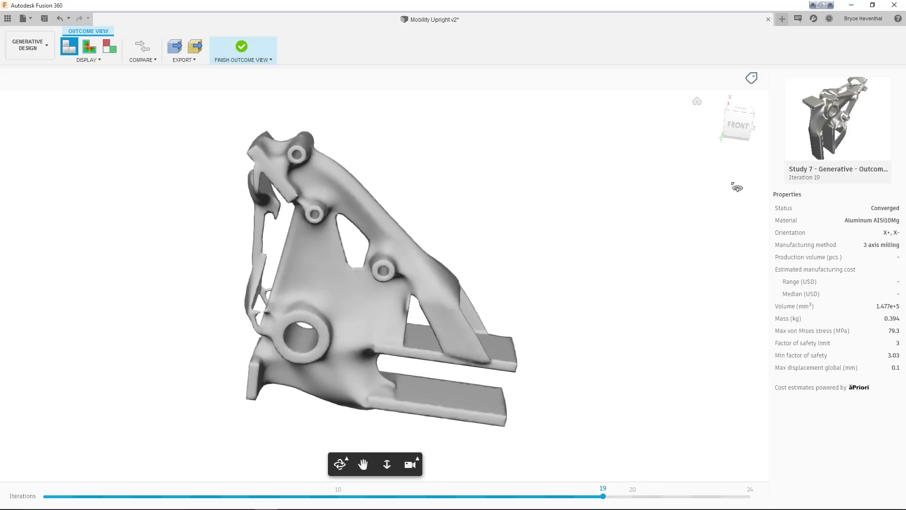
{"action": "left_click", "coordinate": [755, 80]}
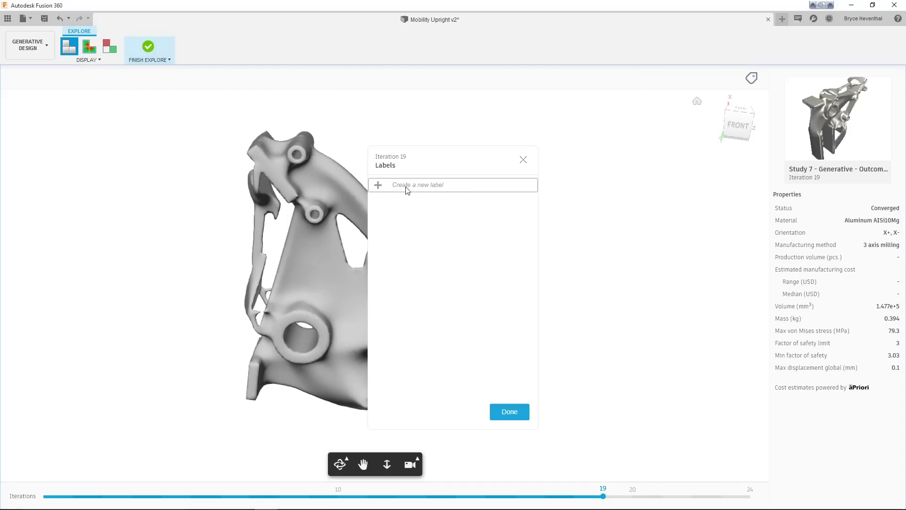
{"action": "left_click", "coordinate": [382, 189]}
{"action": "type", "text": "Prototype Batch"}
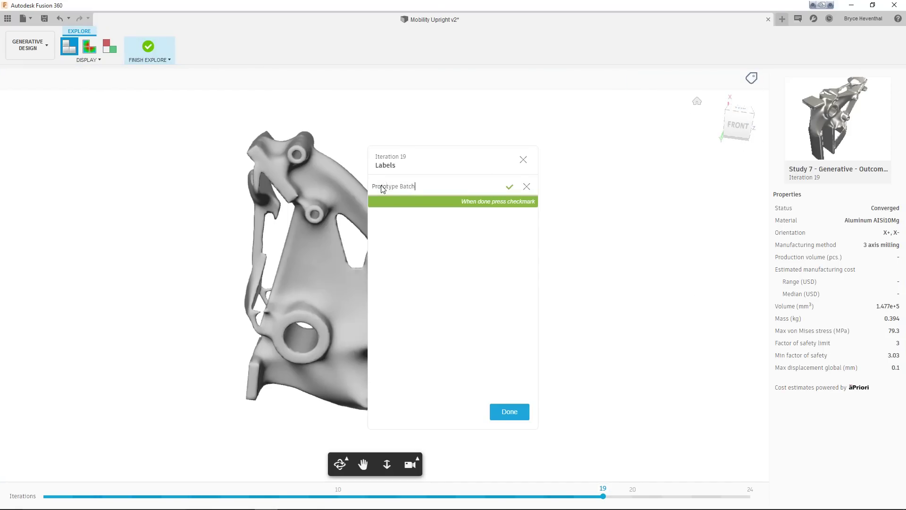
{"action": "left_click", "coordinate": [510, 187]}
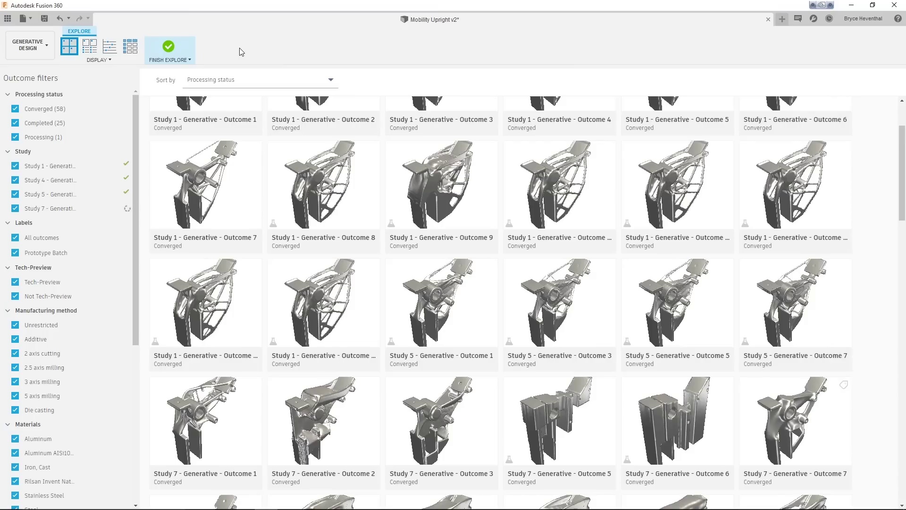
- Isolate the Prototype Batch outcomes, then reset the filter to show all outcomes
{"action": "scroll", "coordinate": [267, 146], "scroll_direction": "down", "scroll_amount": 3}
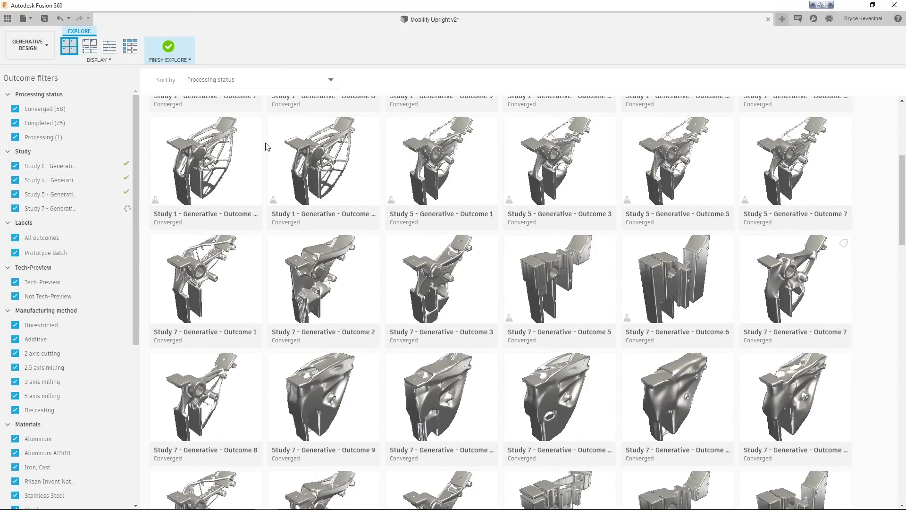
{"action": "left_click", "coordinate": [97, 253]}
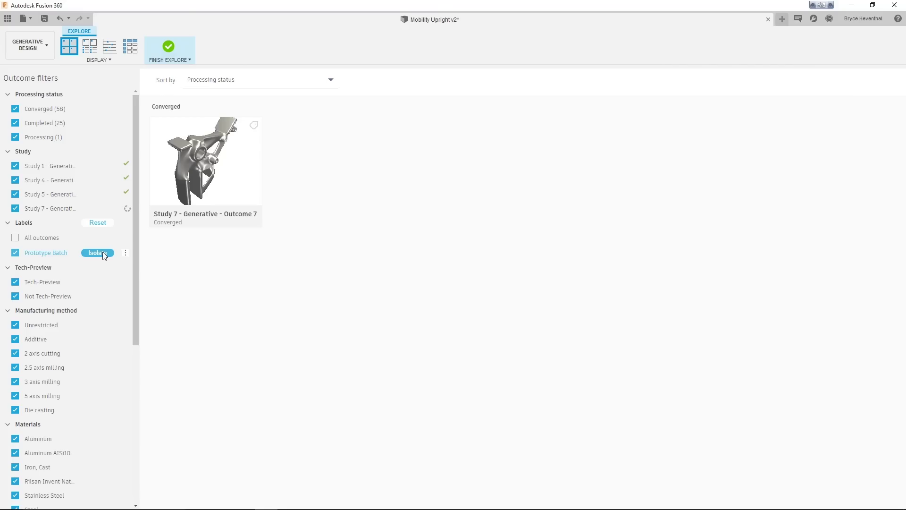
{"action": "left_click", "coordinate": [98, 222]}
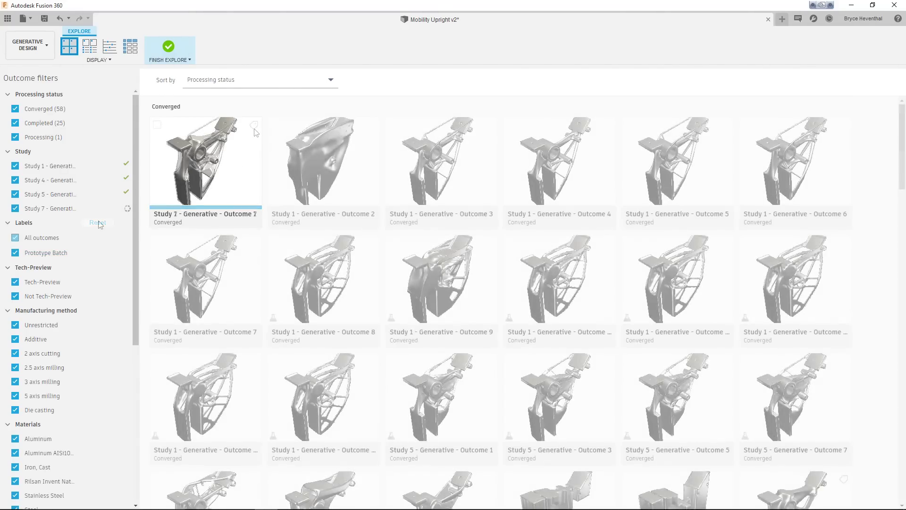
- Isolate the Aluminum material filter to show only aluminum outcomes
{"action": "scroll", "coordinate": [98, 220], "scroll_direction": "down", "scroll_amount": 3}
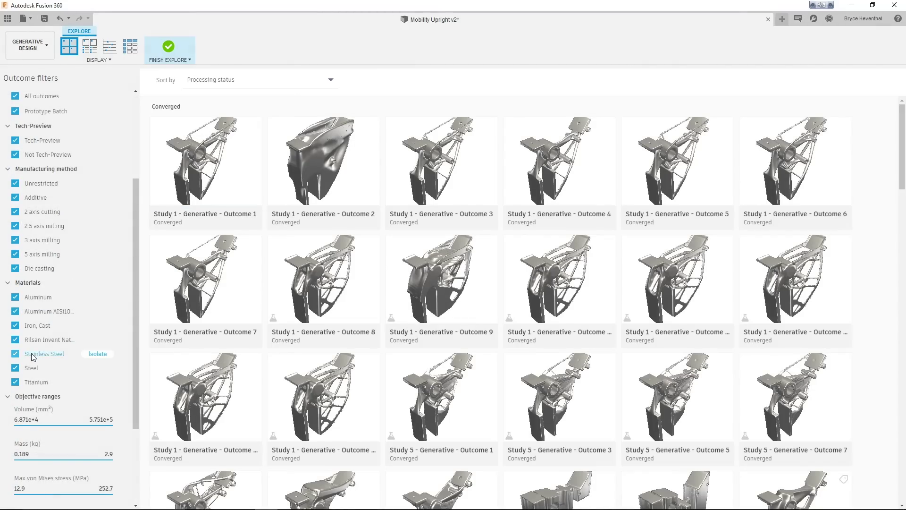
{"action": "mouse_move", "coordinate": [16, 298]}
{"action": "left_click", "coordinate": [97, 297]}
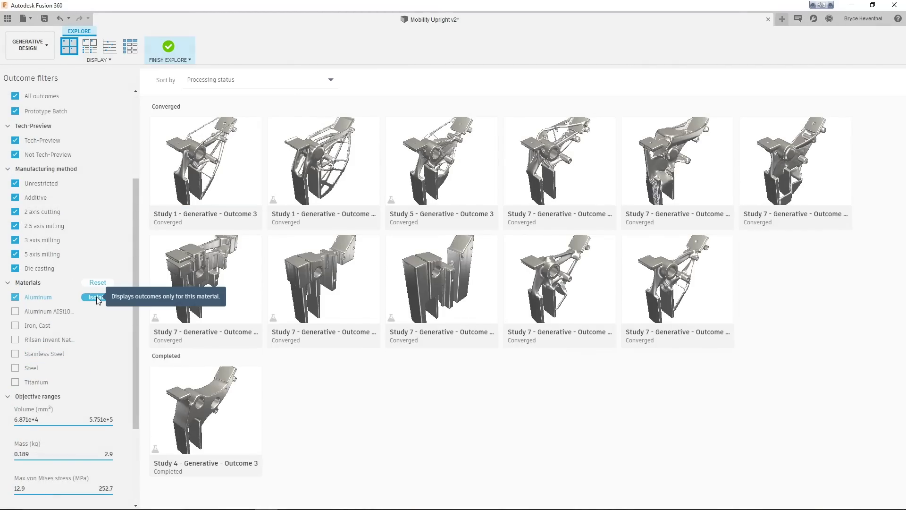